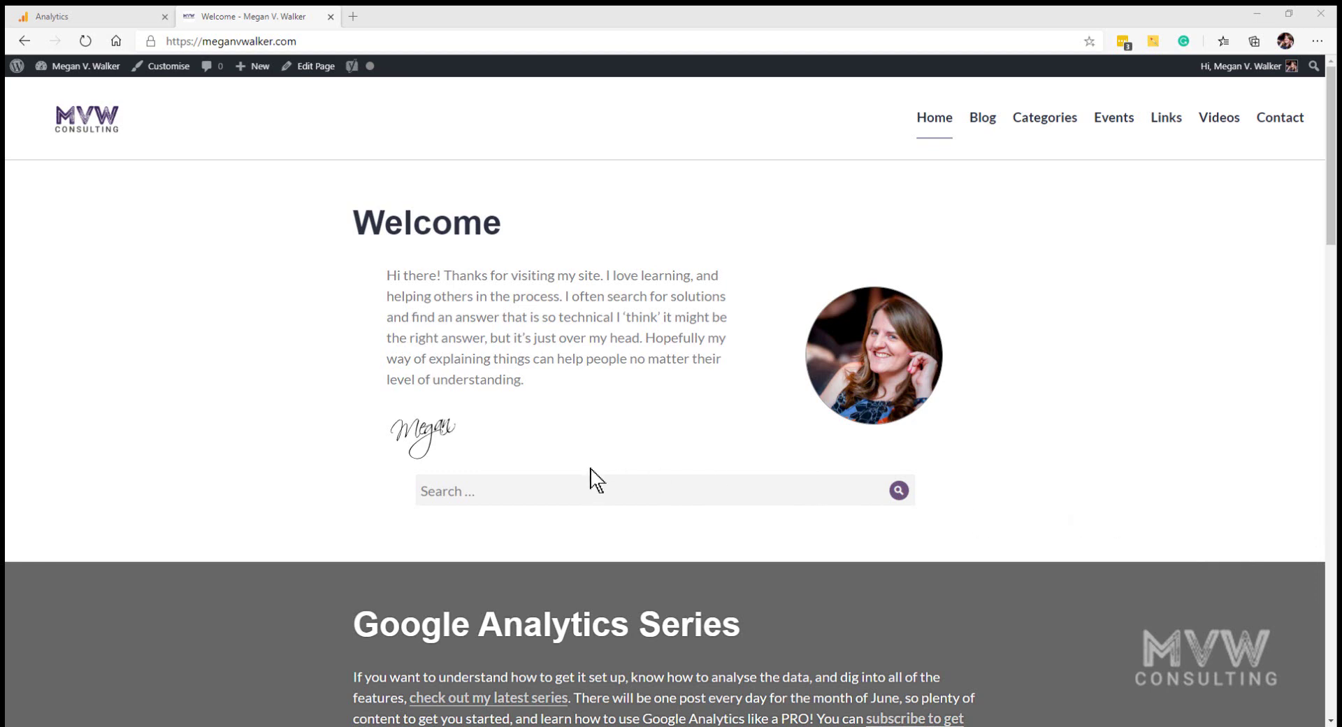
# Step: Search the website for "Forms Pro" and inspect the search term on the results page
pyautogui.click(574, 490)
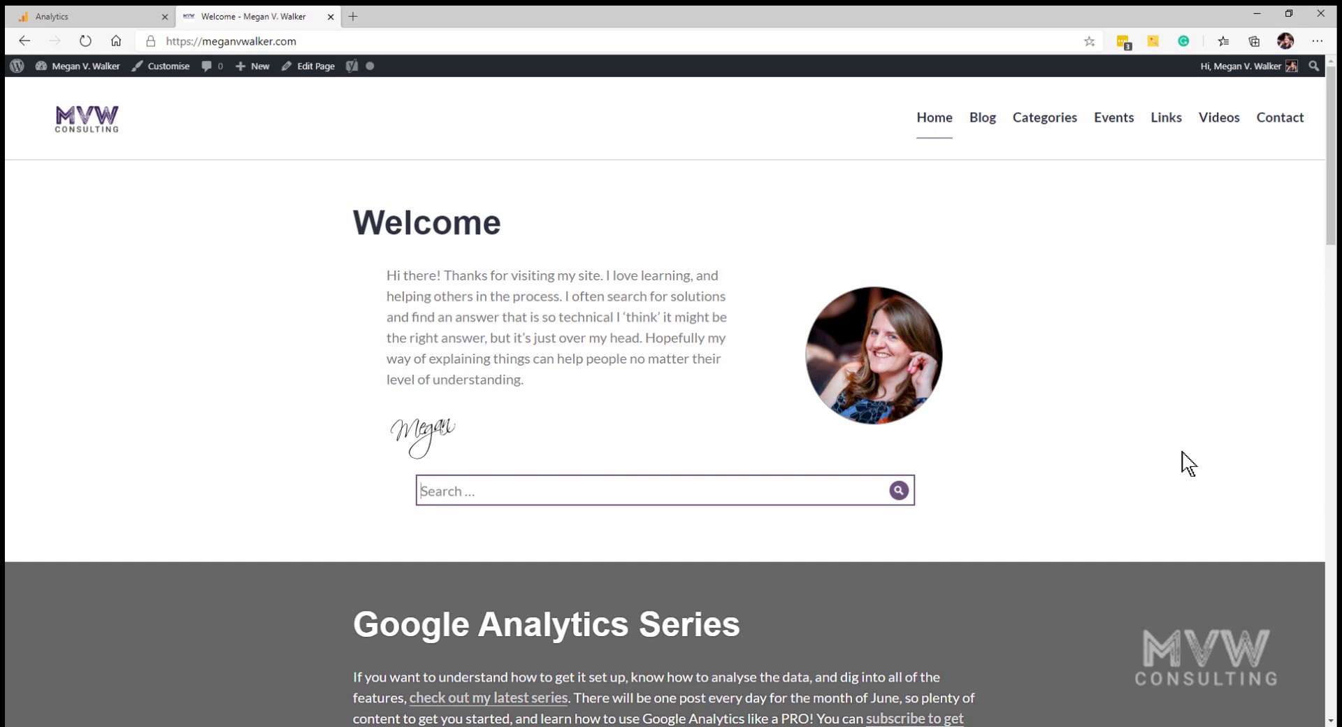
pyautogui.write('Forms Pro')
pyautogui.press('Return')
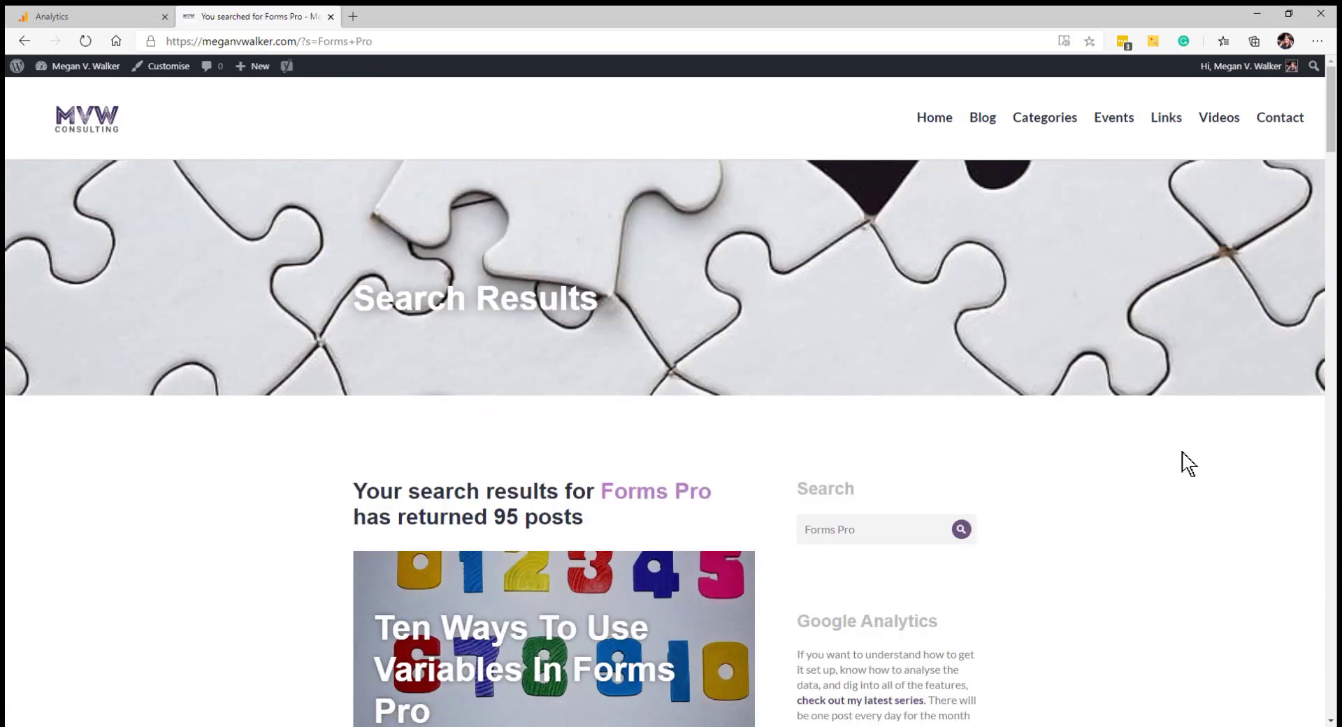
pyautogui.scroll(-3, 1188, 463)
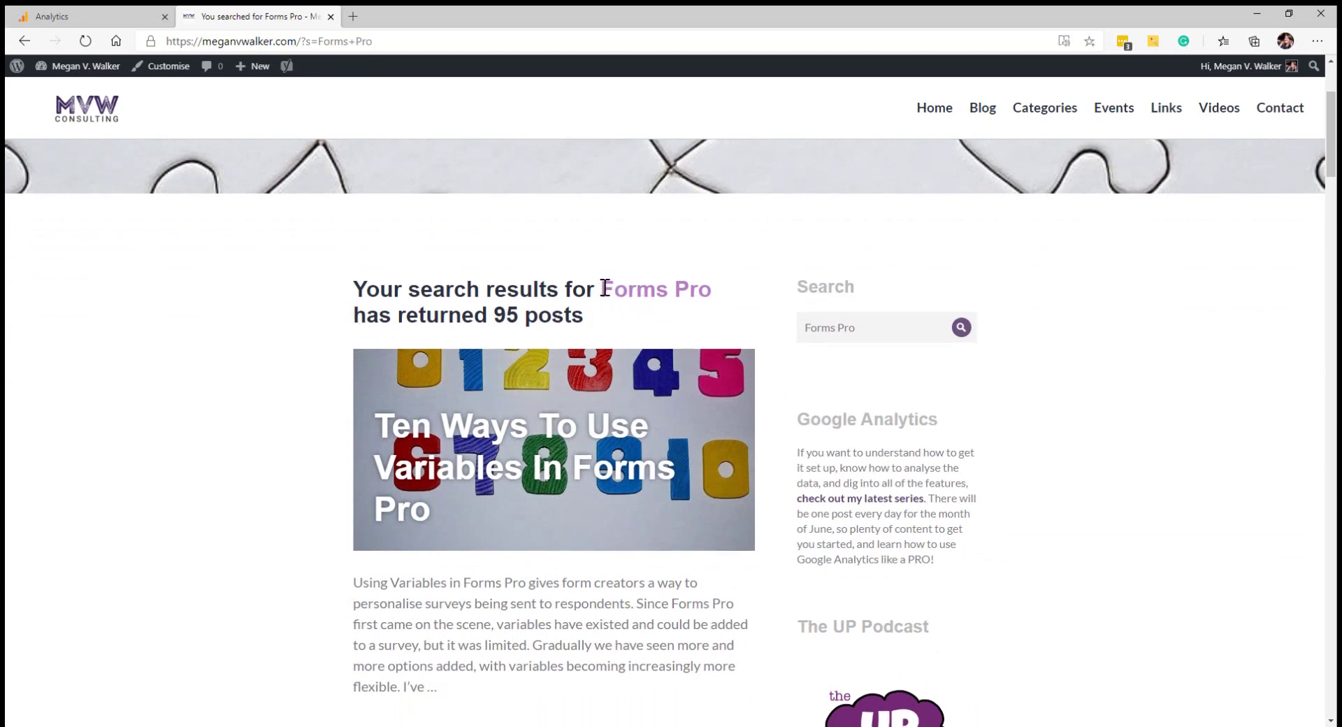
pyautogui.moveTo(605, 289); pyautogui.dragTo(752, 300)
pyautogui.click(748, 308)
pyautogui.click(909, 328)
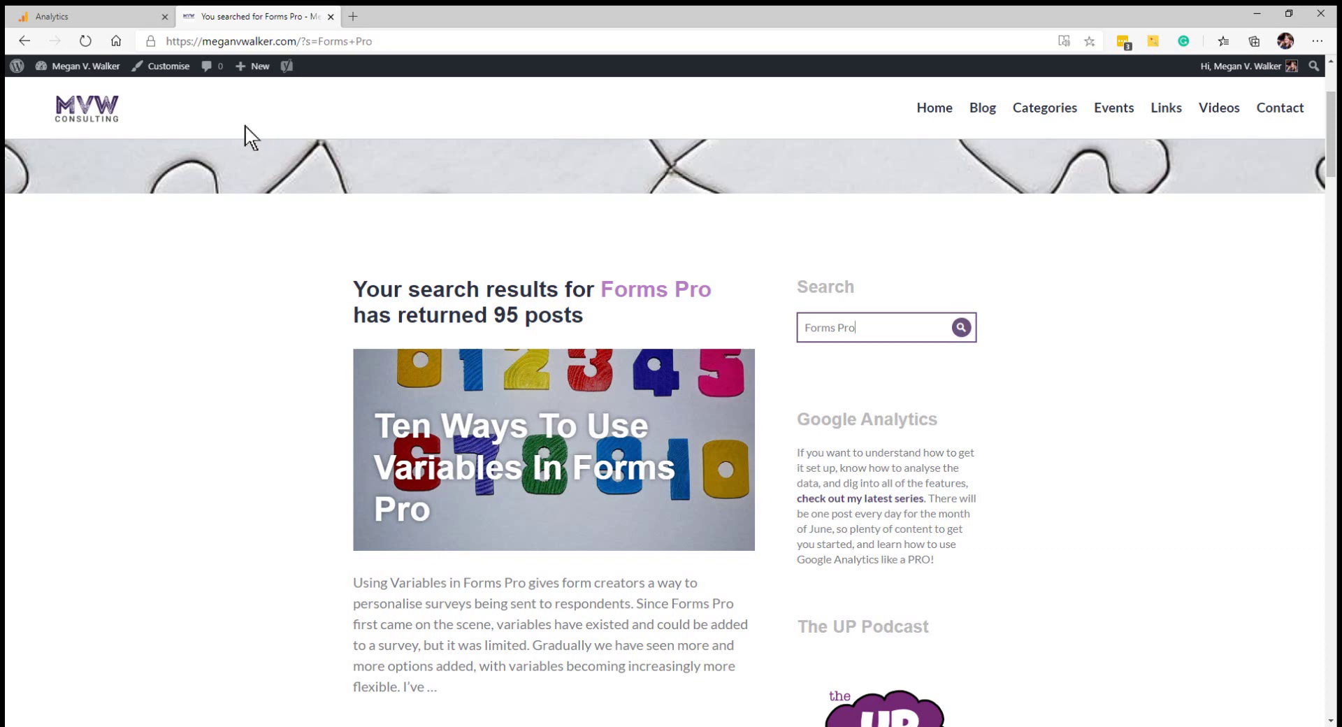
# Step: Switch to Google Analytics and open the Site Search Settings within the view settings of All Web Site Data
pyautogui.click(49, 9)
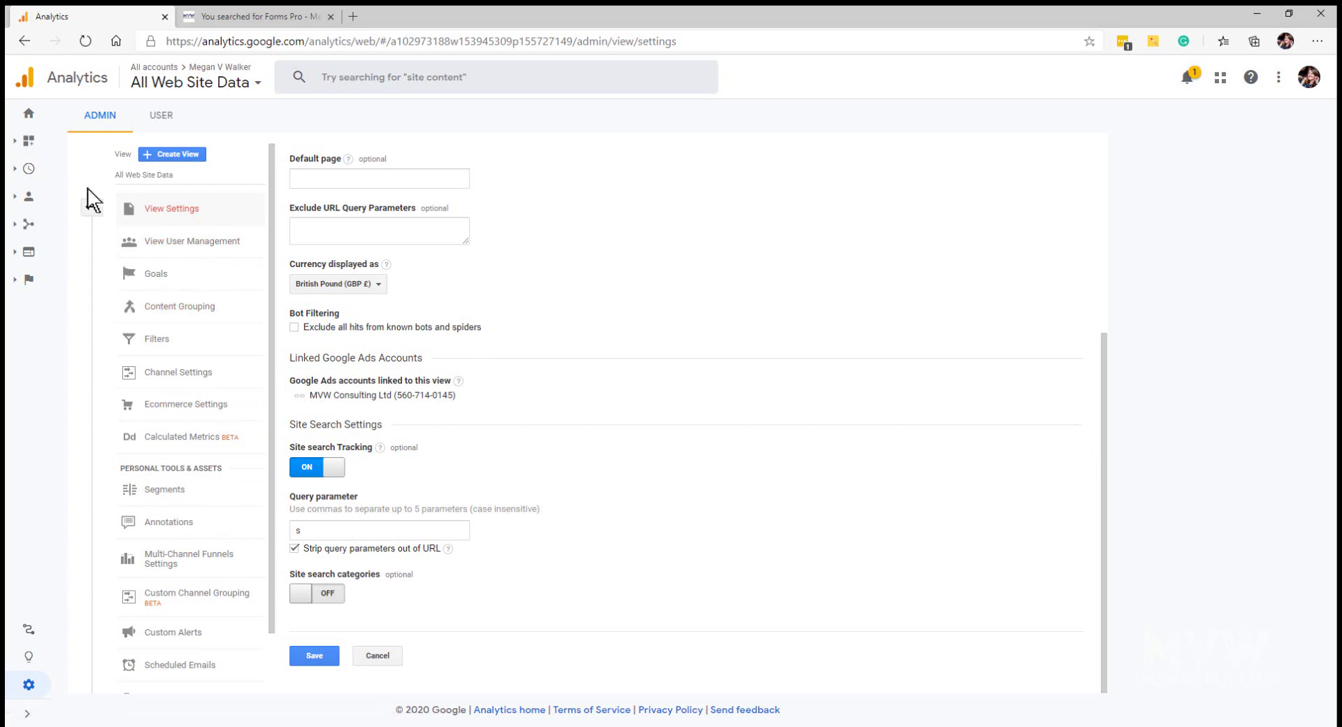
pyautogui.click(89, 208)
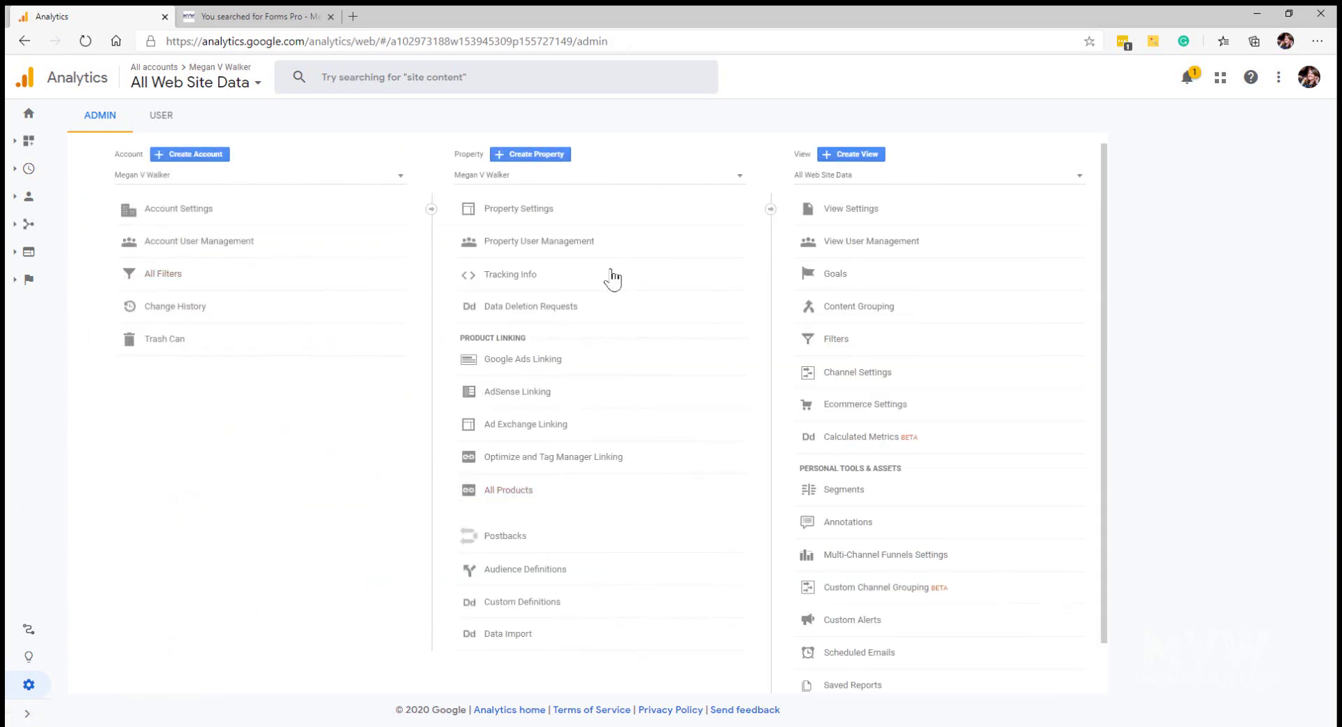
pyautogui.click(867, 211)
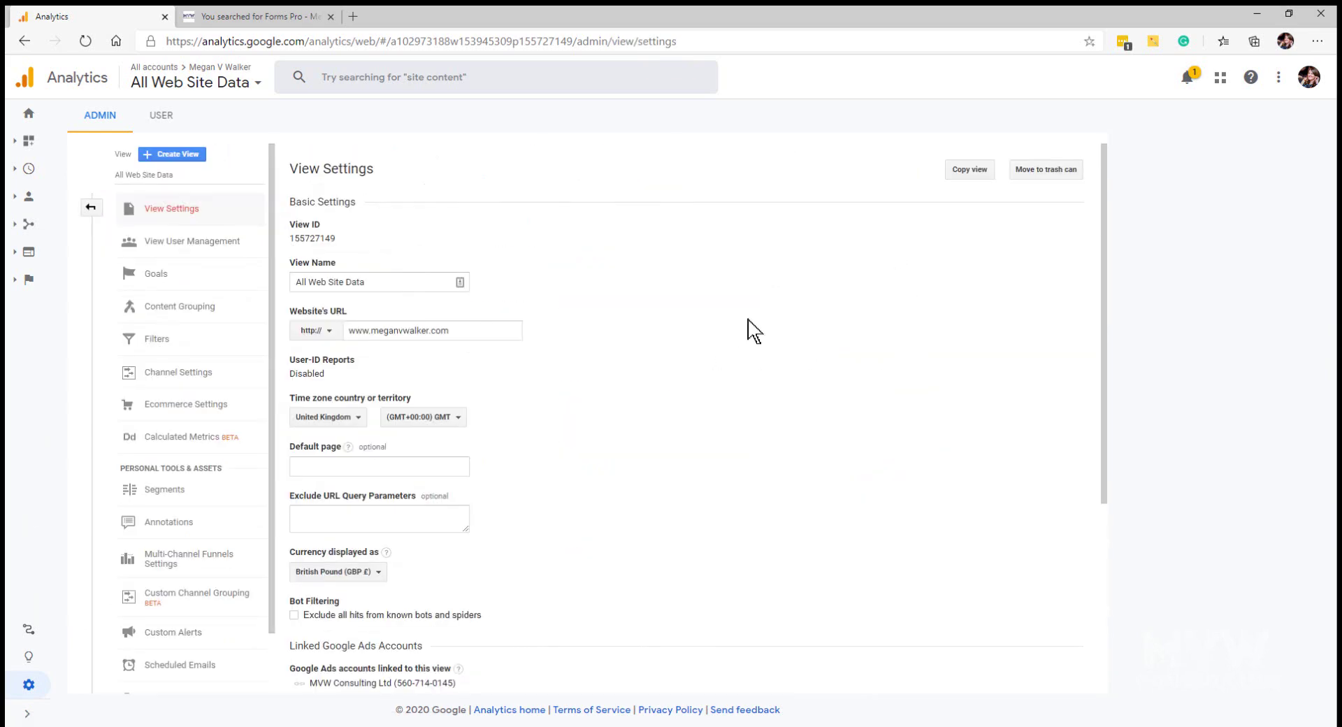
pyautogui.scroll(-4, 748, 328)
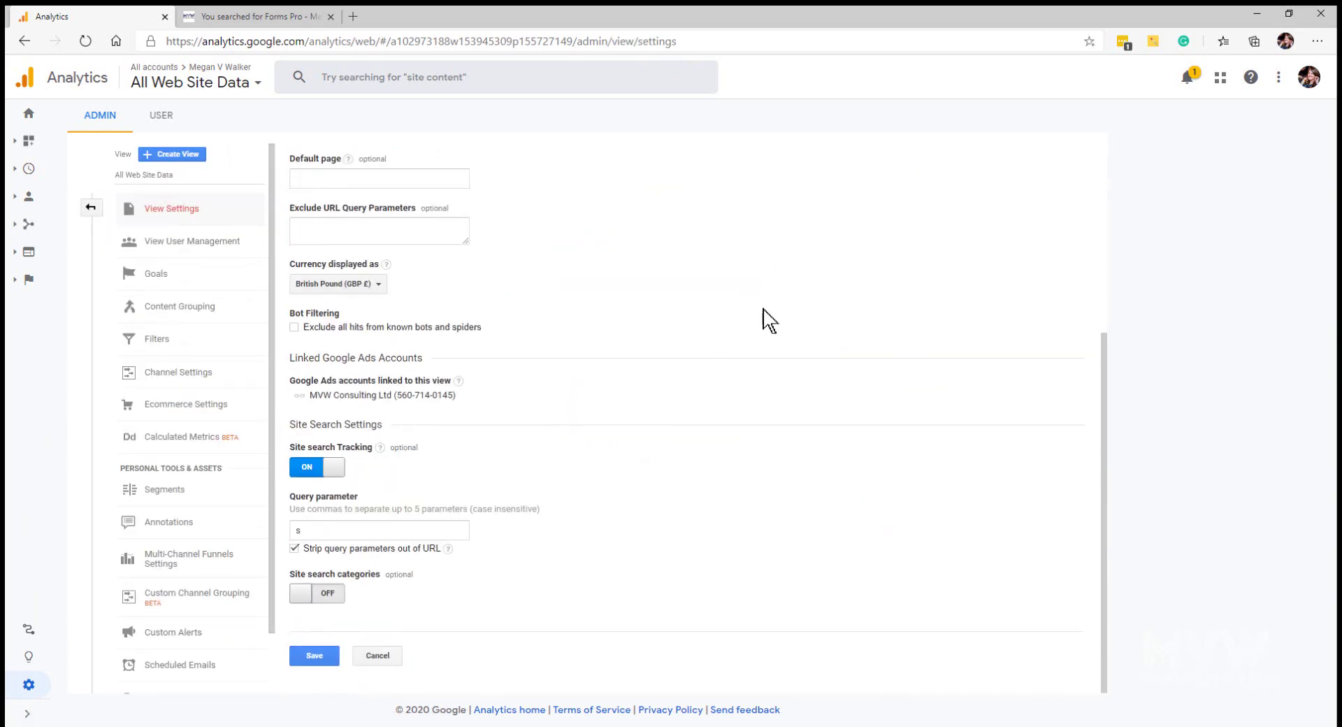
# Step: Turn Site search Tracking off and on again, and go to the Query parameter field
pyautogui.click(302, 474)
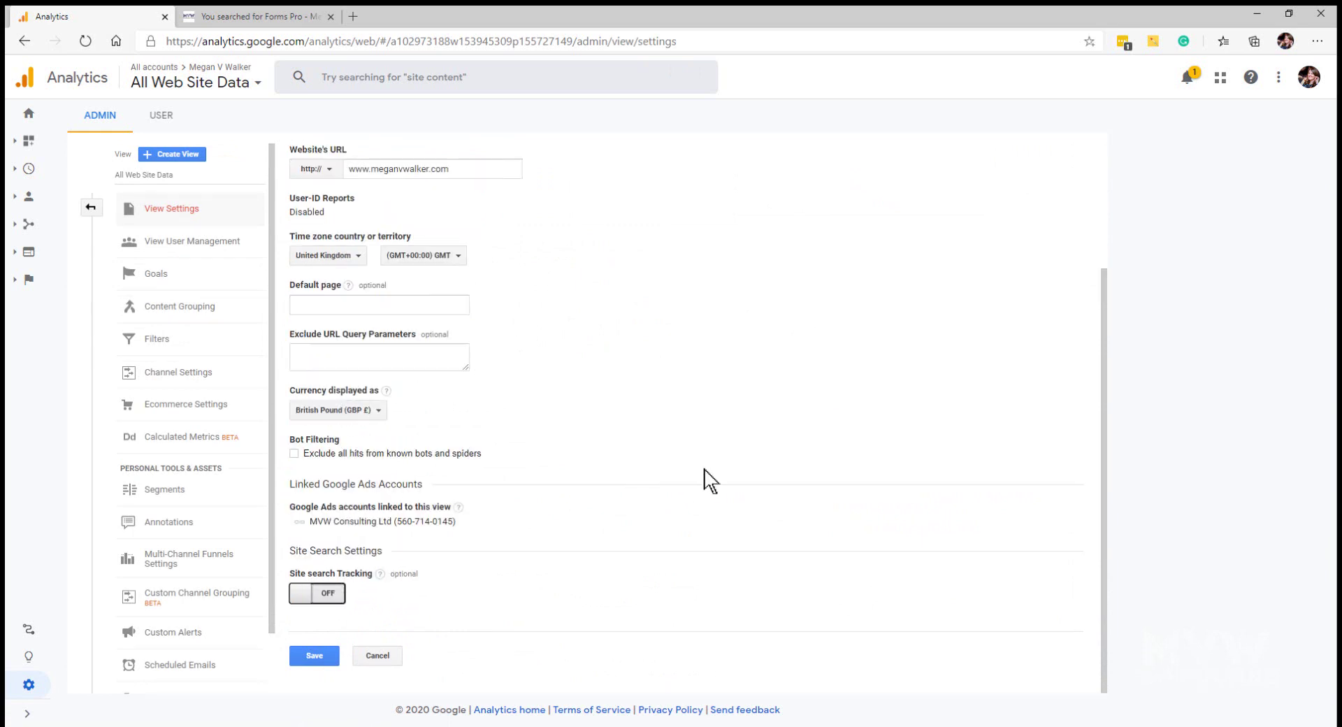
pyautogui.click(327, 594)
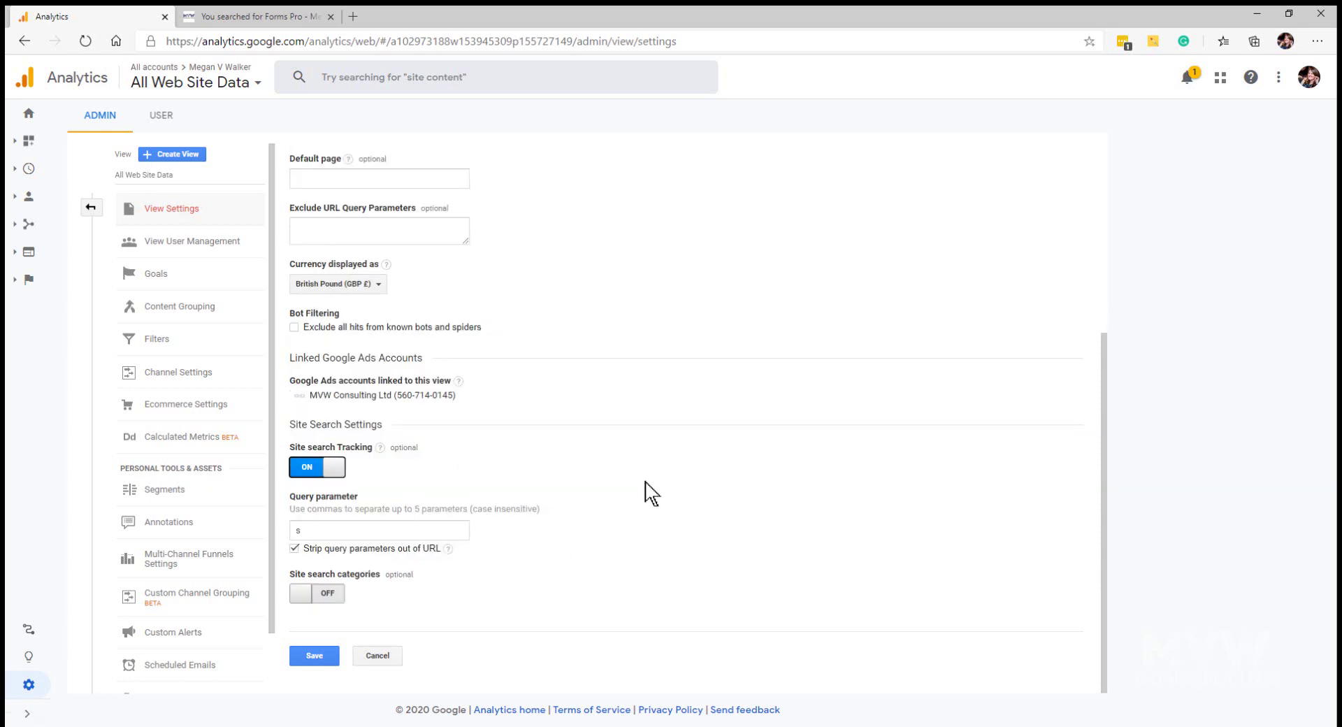
pyautogui.click(412, 529)
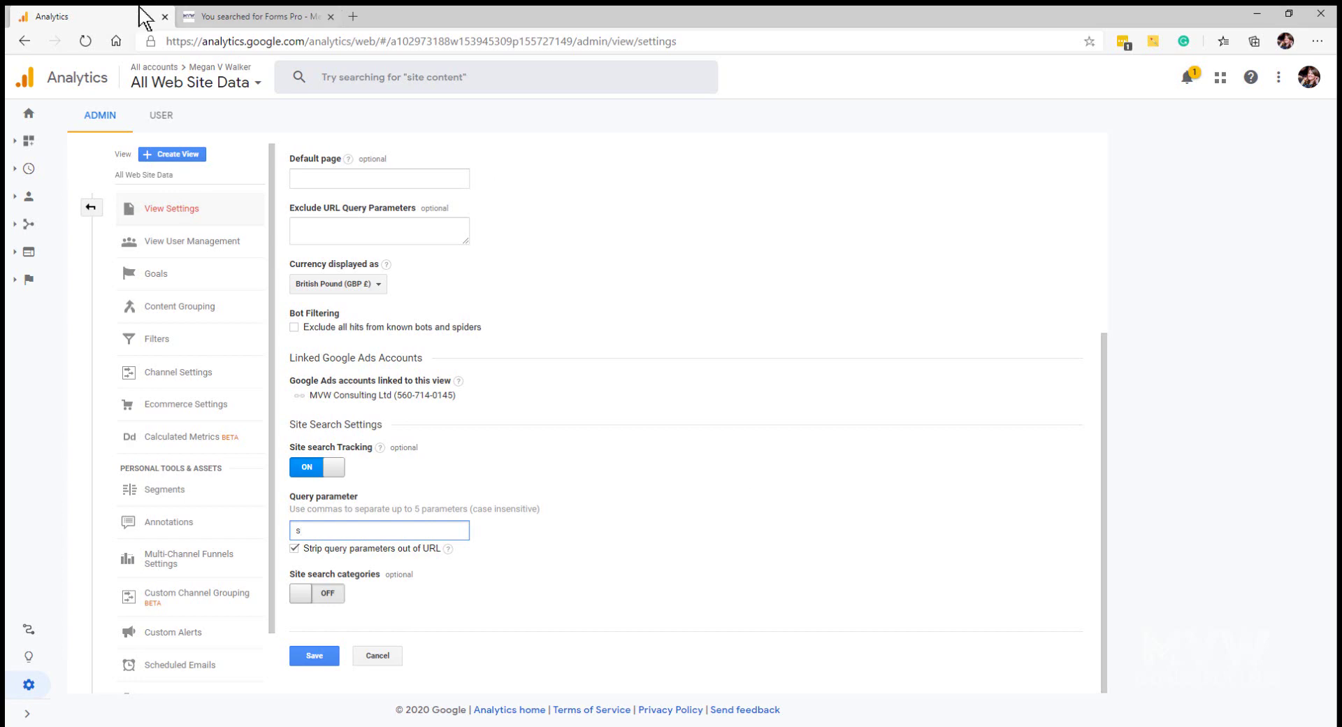
# Step: Return to the website's search results and select the query parameter "s" in the page address
pyautogui.click(218, 15)
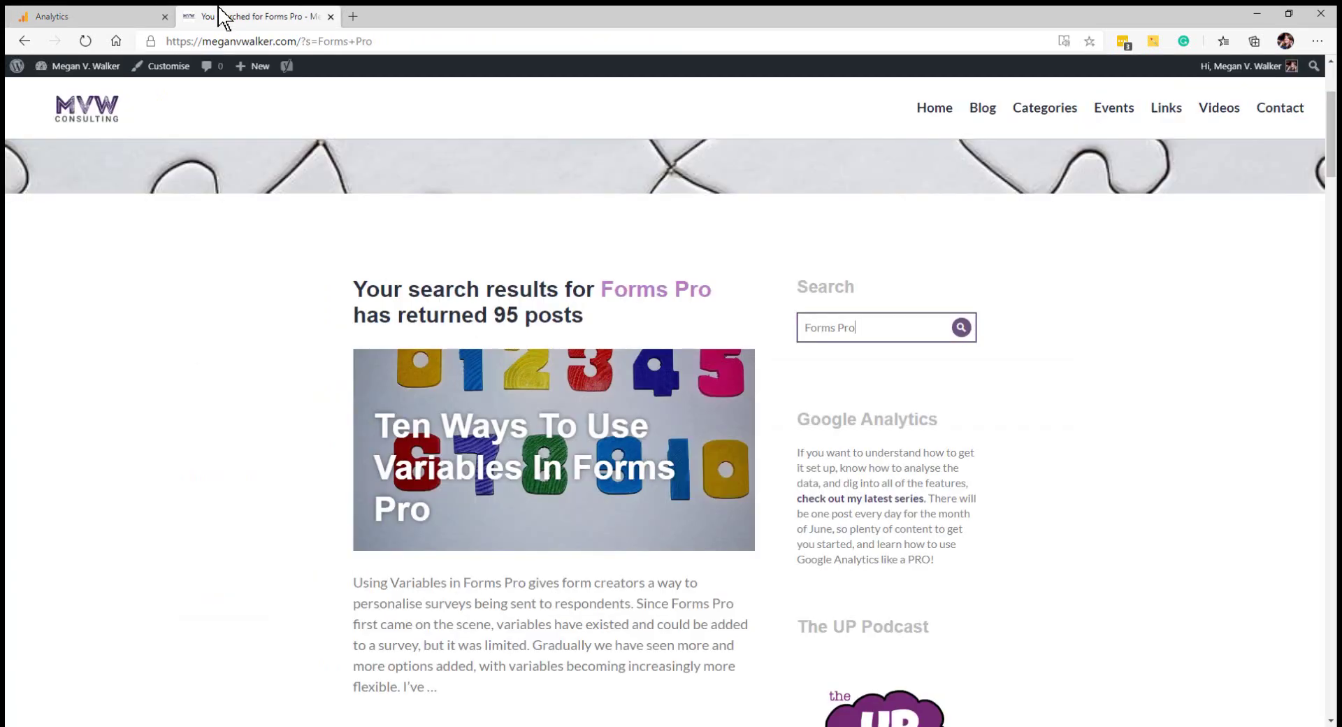
pyautogui.click(304, 43)
pyautogui.click(305, 41)
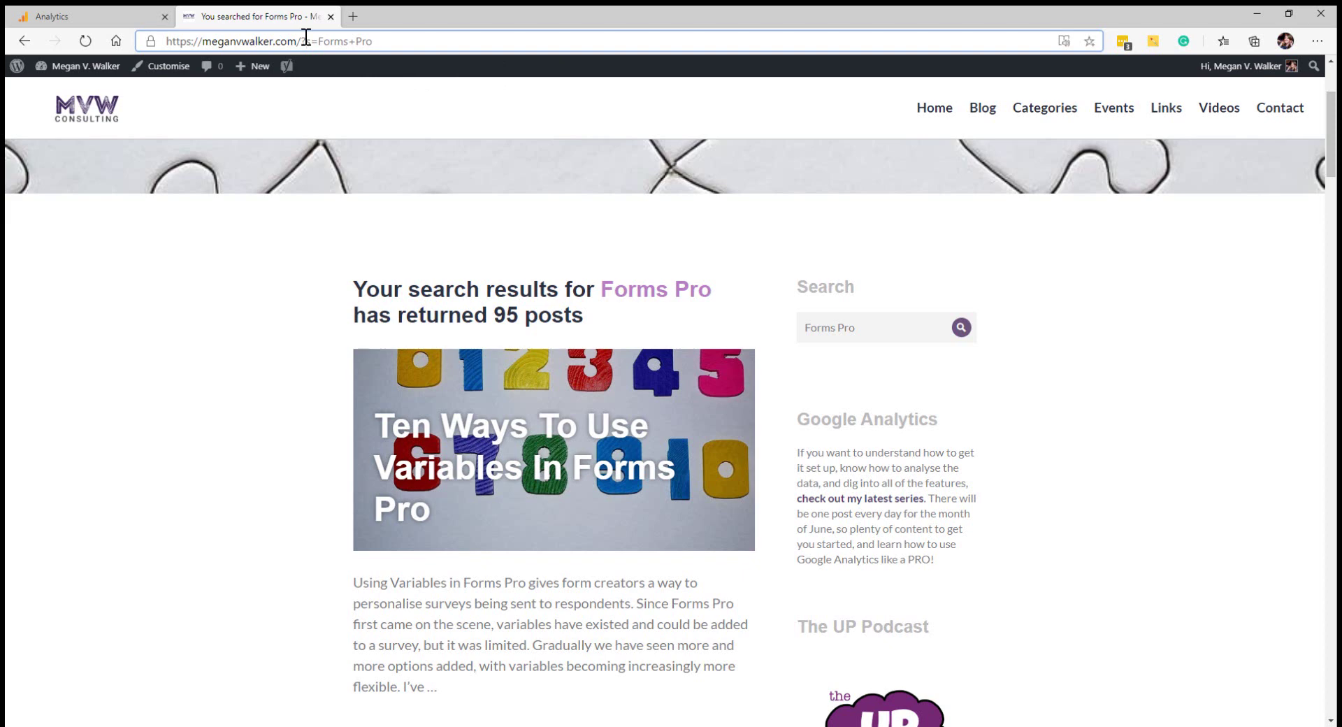
pyautogui.hotkey('shift', 'Right')
# Step: Switch back to Google Analytics and review the metrics and search terms in the Behavior Site Search Overview report
pyautogui.click(66, 15)
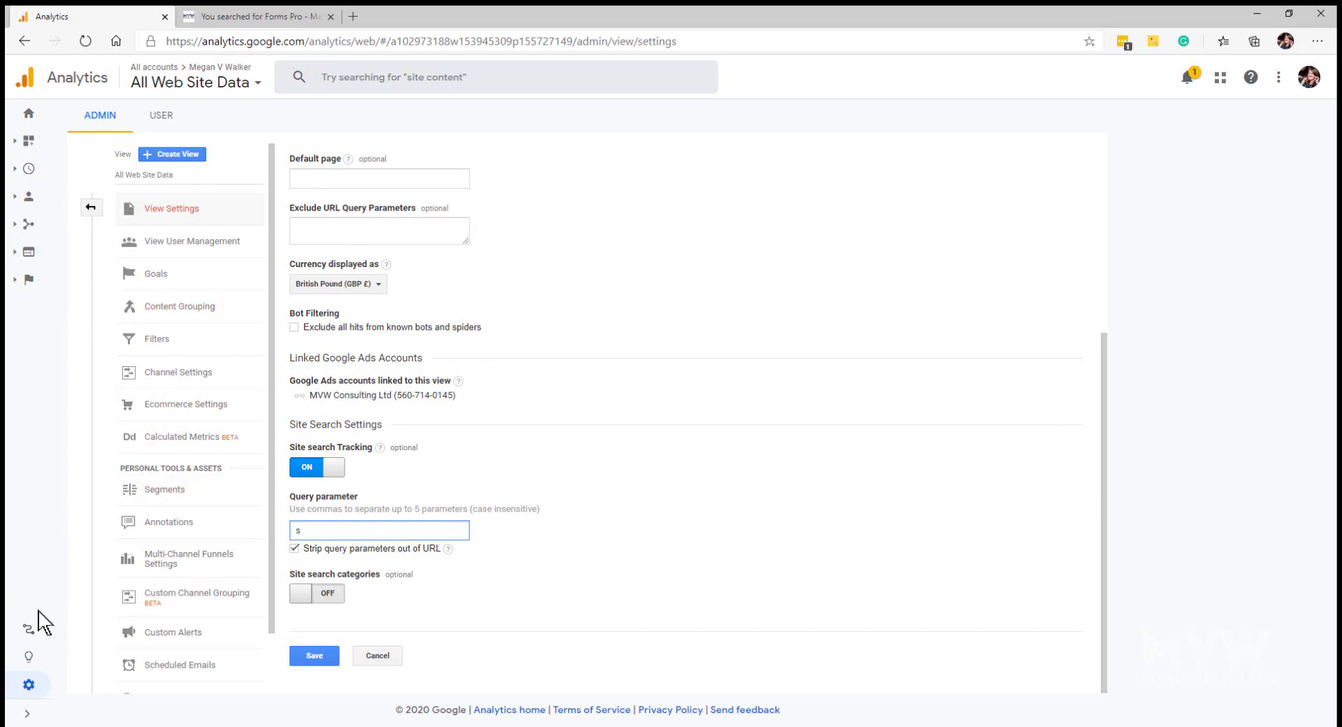
pyautogui.click(28, 713)
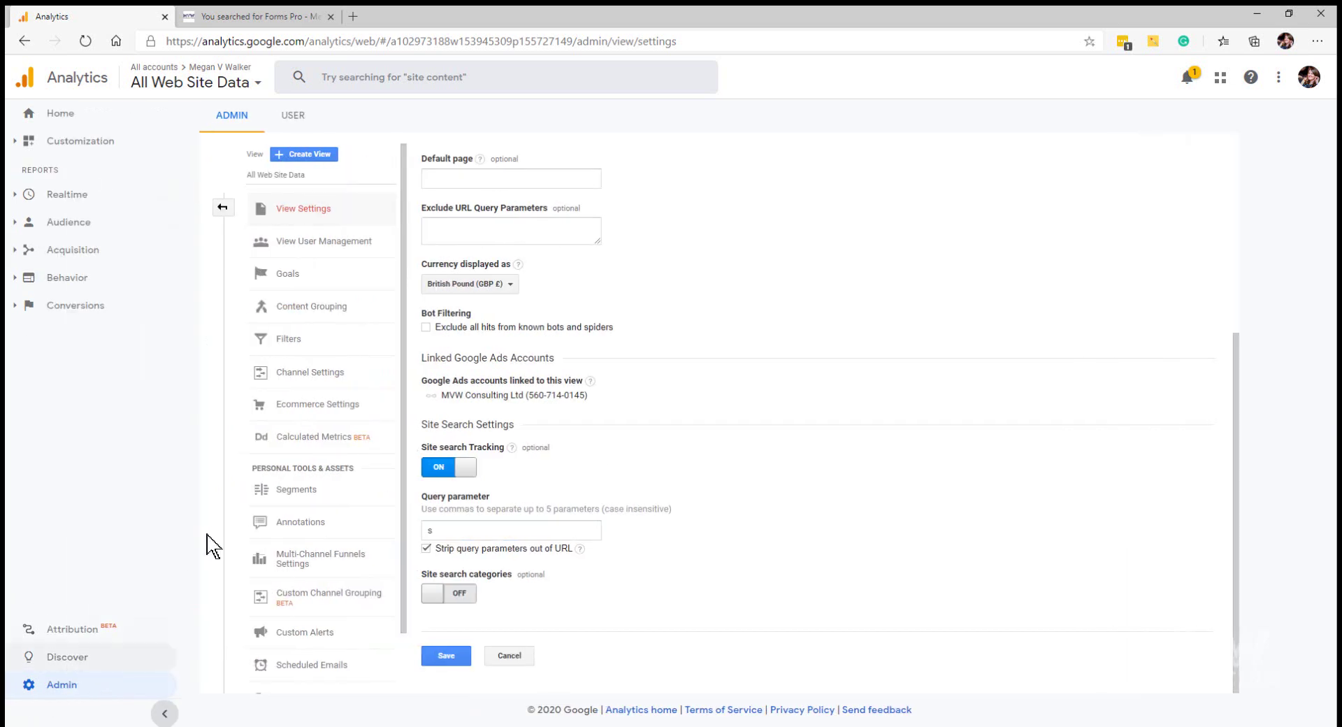
pyautogui.click(126, 287)
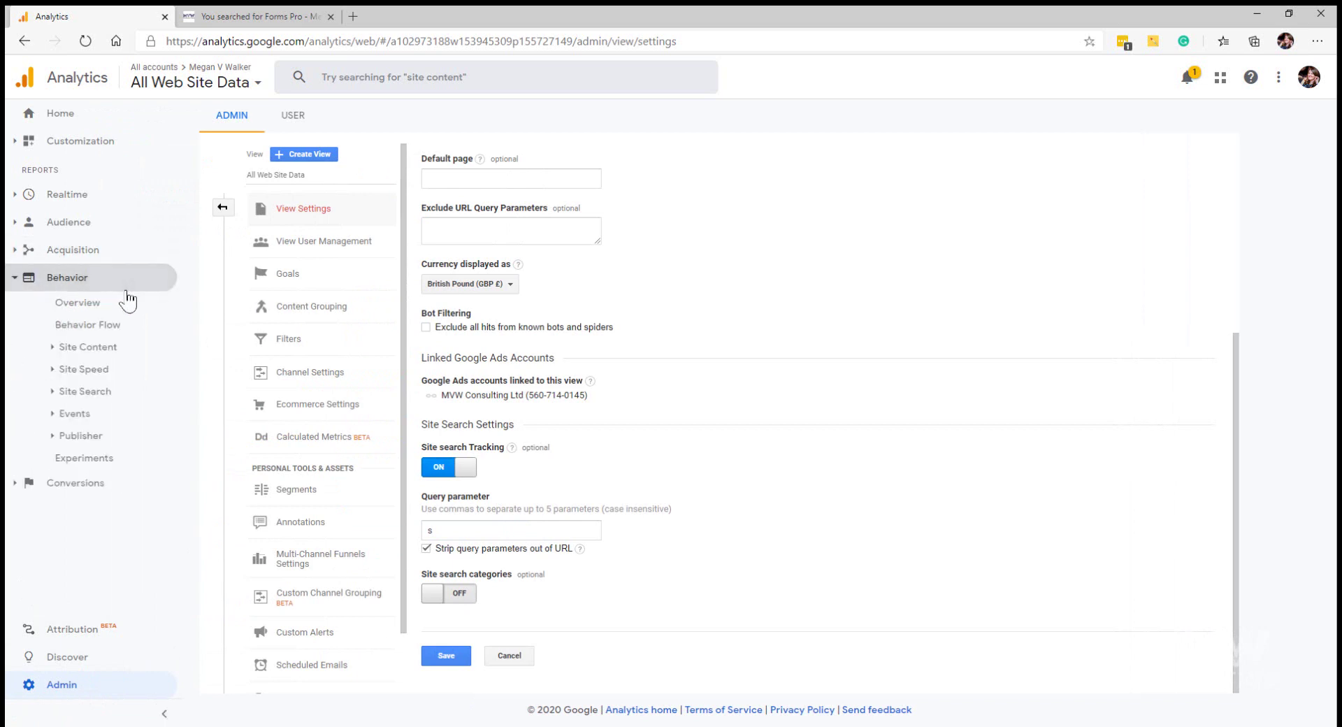
pyautogui.click(100, 396)
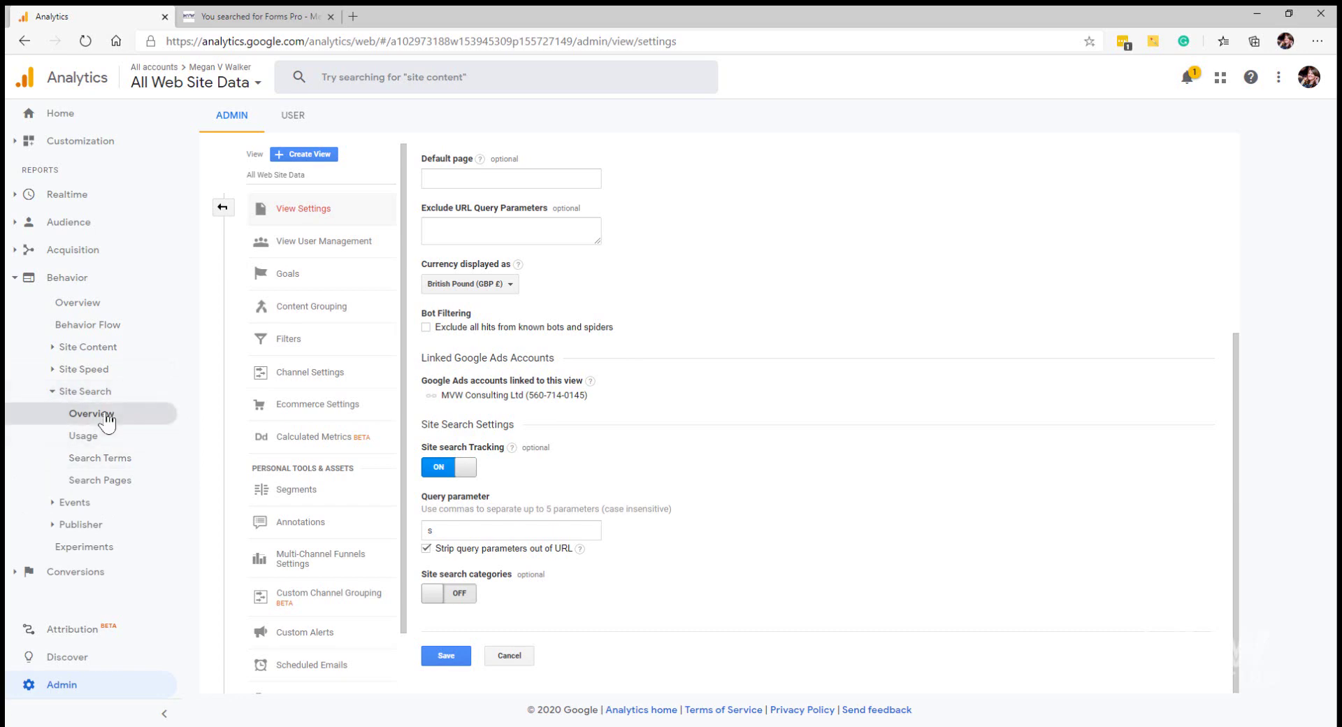
pyautogui.click(106, 416)
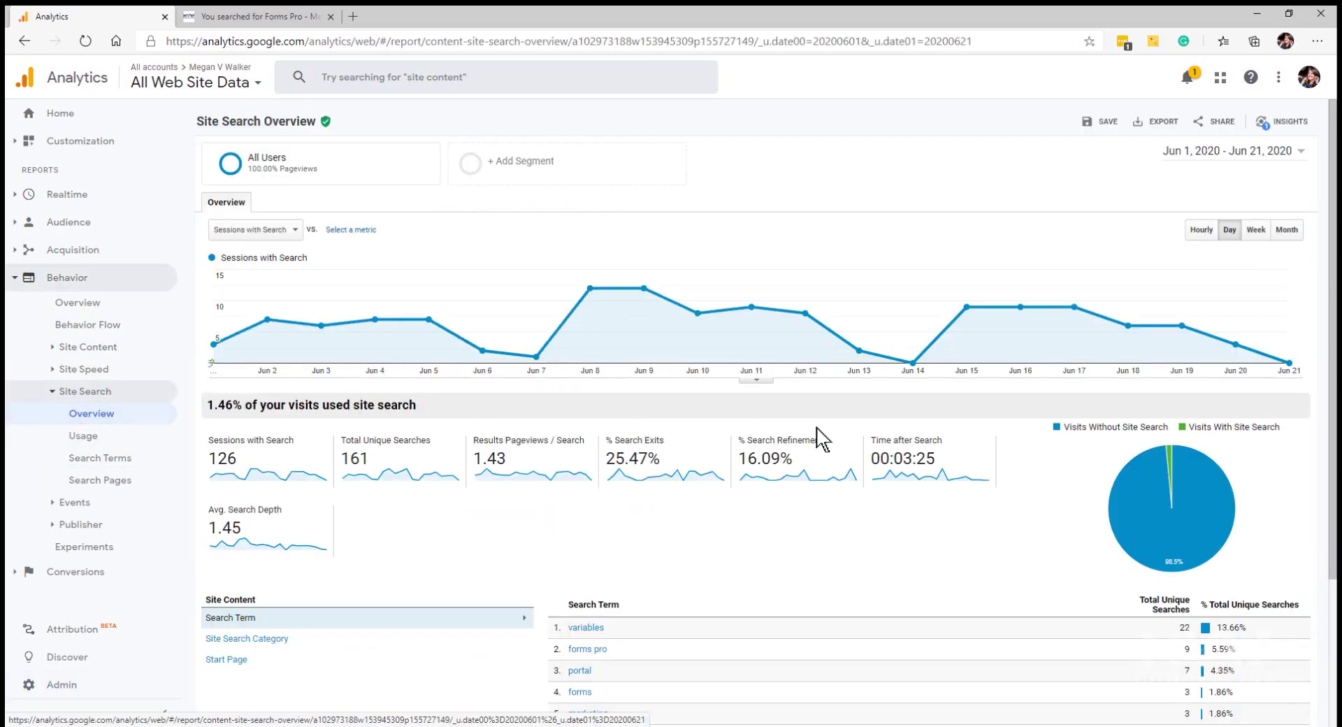
pyautogui.scroll(-3, 818, 540)
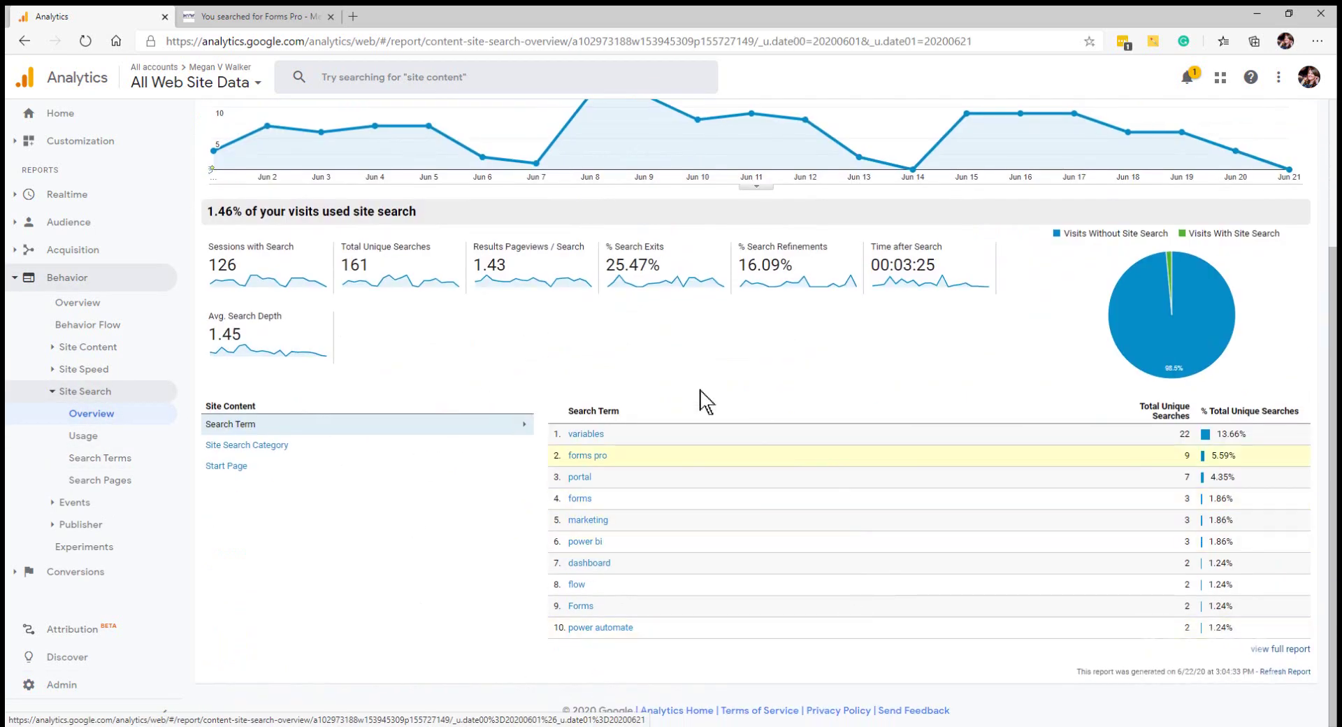
pyautogui.scroll(2, 353, 577)
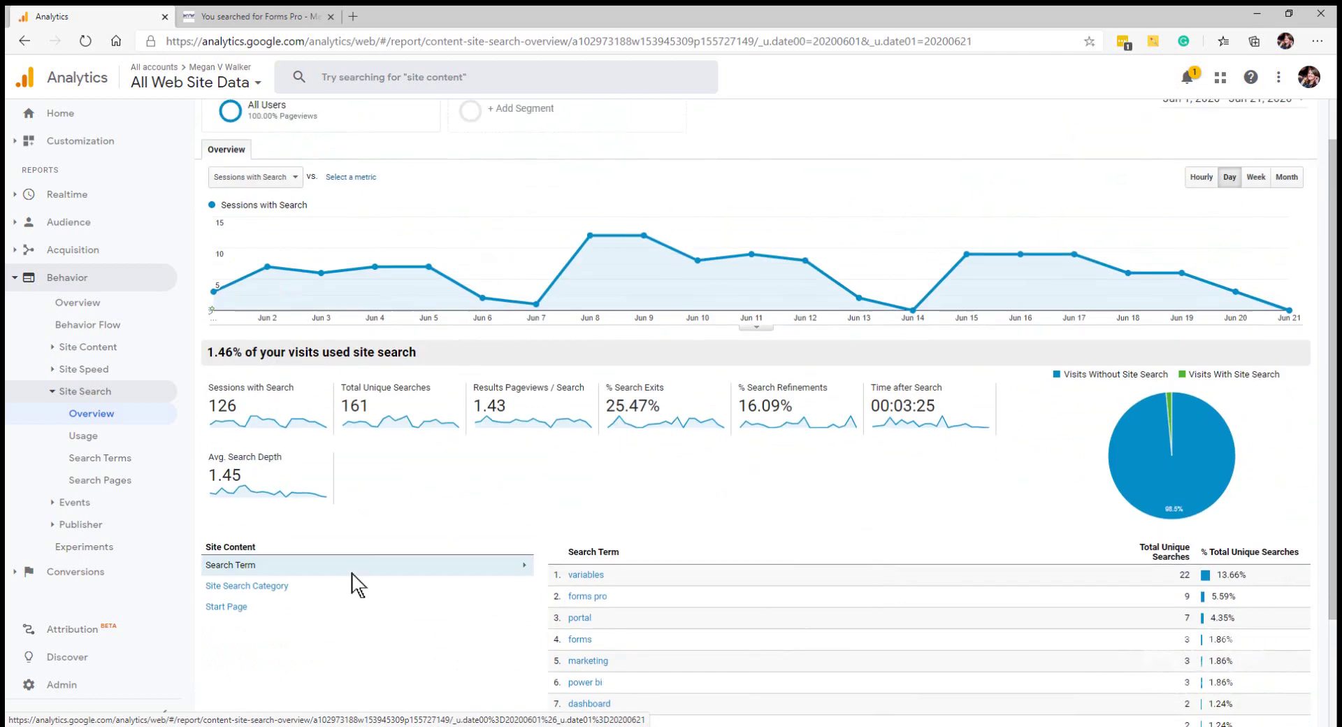
pyautogui.scroll(-2, 353, 577)
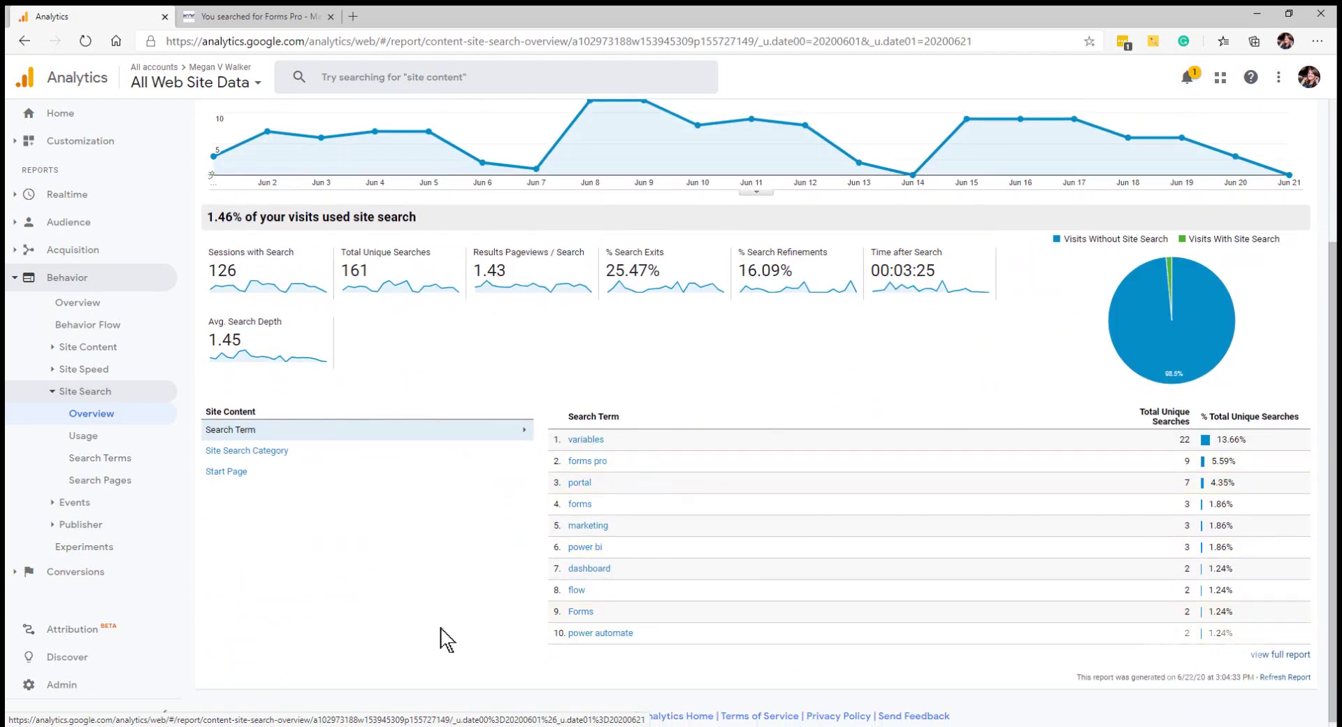
# Step: View the Site Search Usage report and the Search Terms report, with the Search Terms table set to 250 rows
pyautogui.click(85, 437)
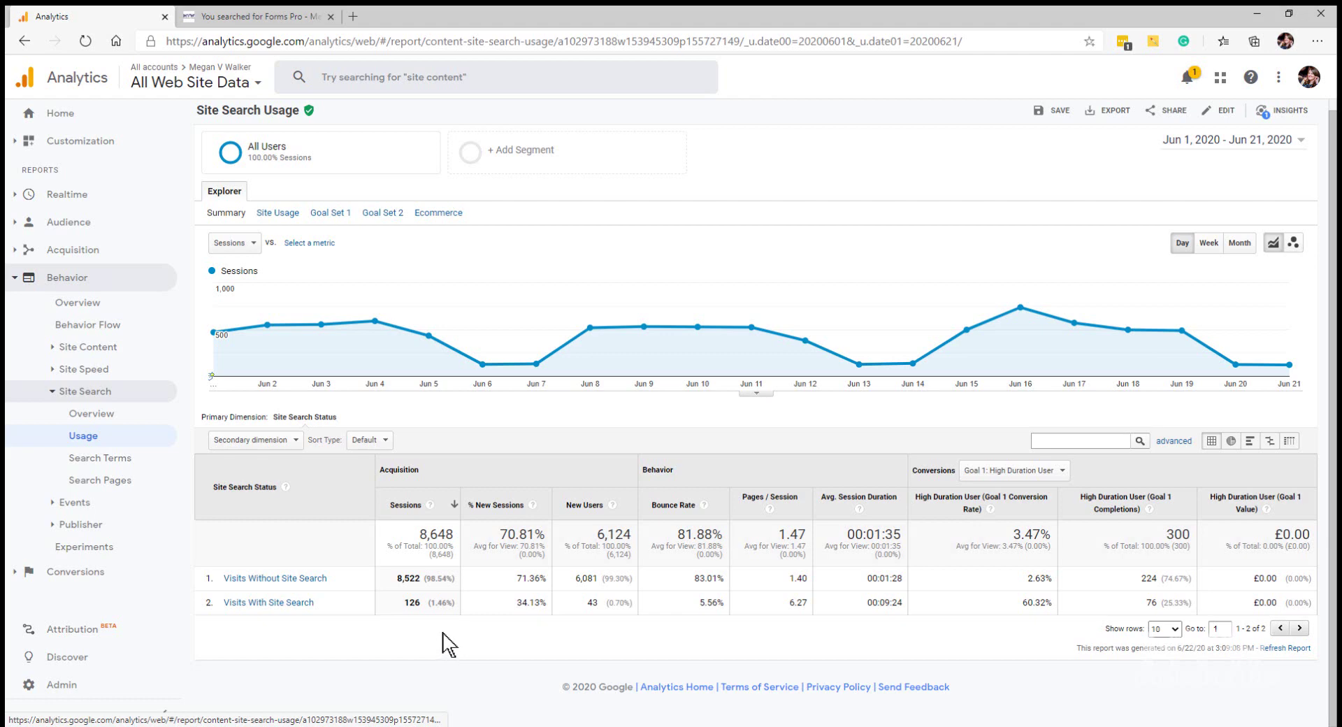
pyautogui.click(115, 459)
pyautogui.scroll(-2, 739, 525)
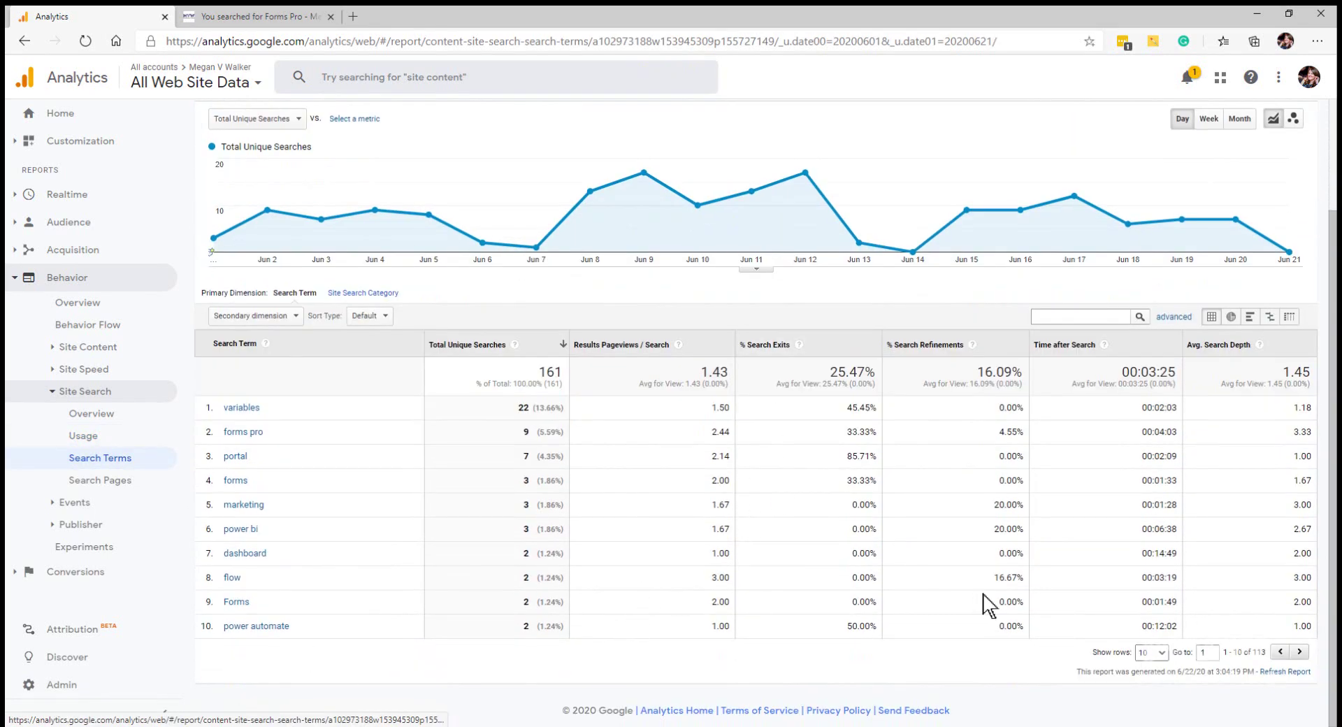
pyautogui.click(1160, 652)
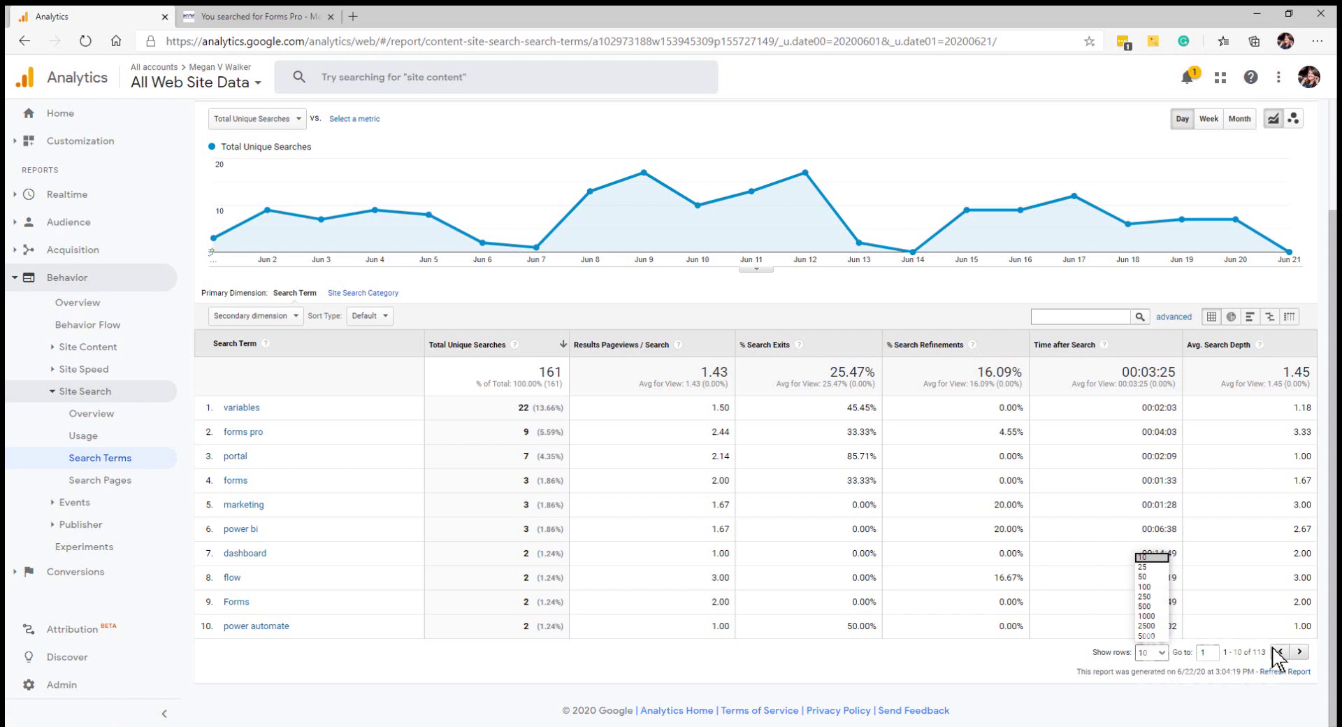
pyautogui.click(1146, 596)
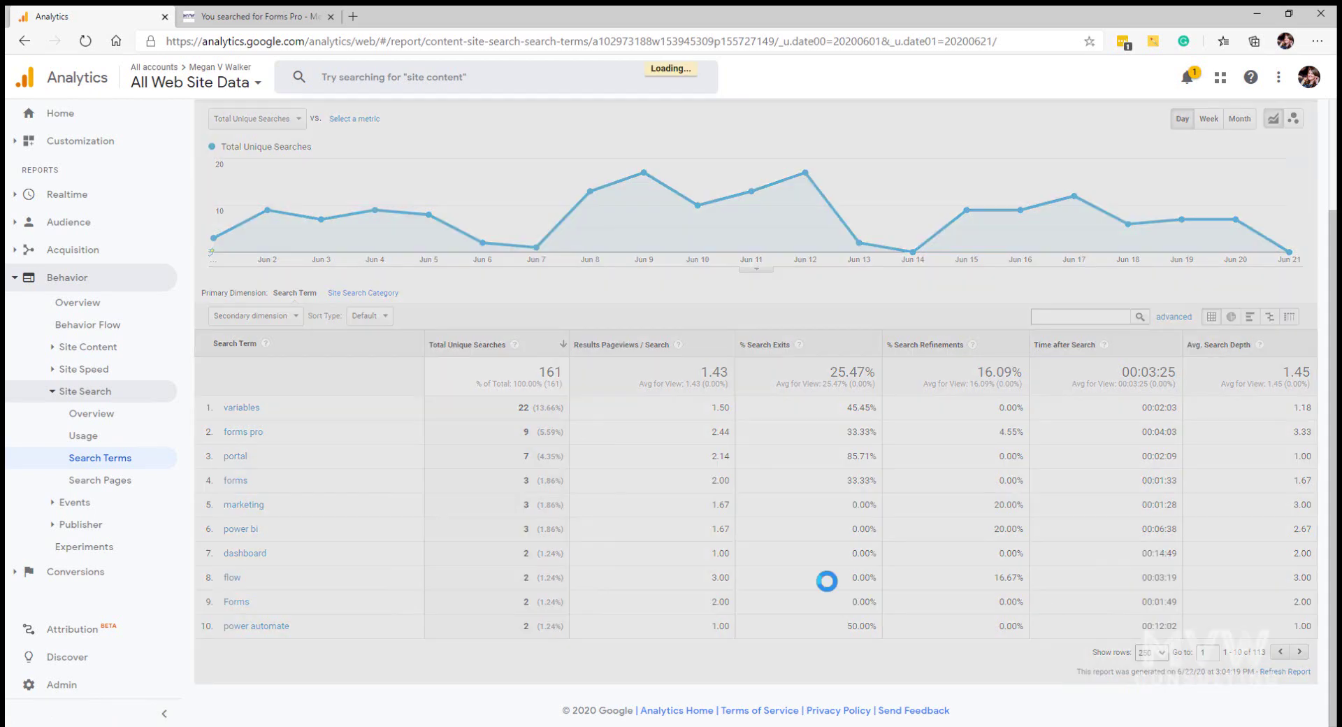
# Step: Examine the full list of search terms with their unique searches, exits and refinements
pyautogui.scroll(-12, 599, 504)
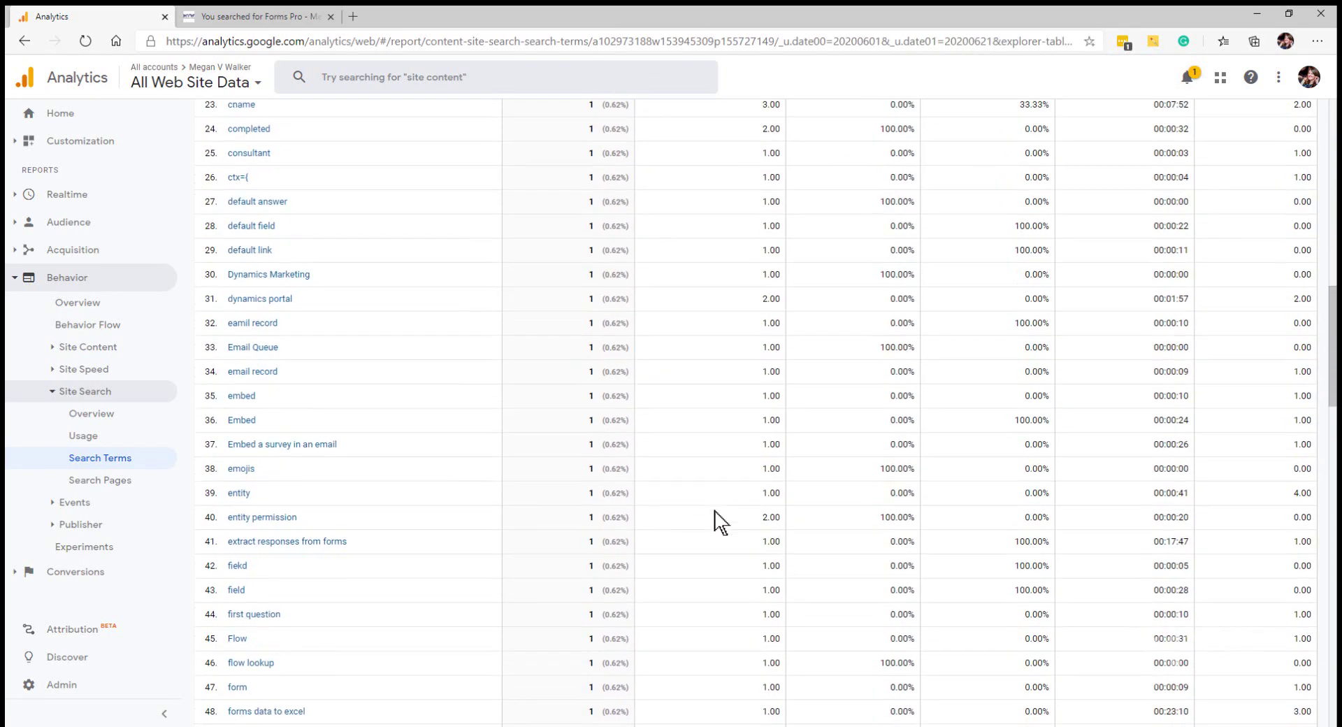
pyautogui.scroll(10, 721, 523)
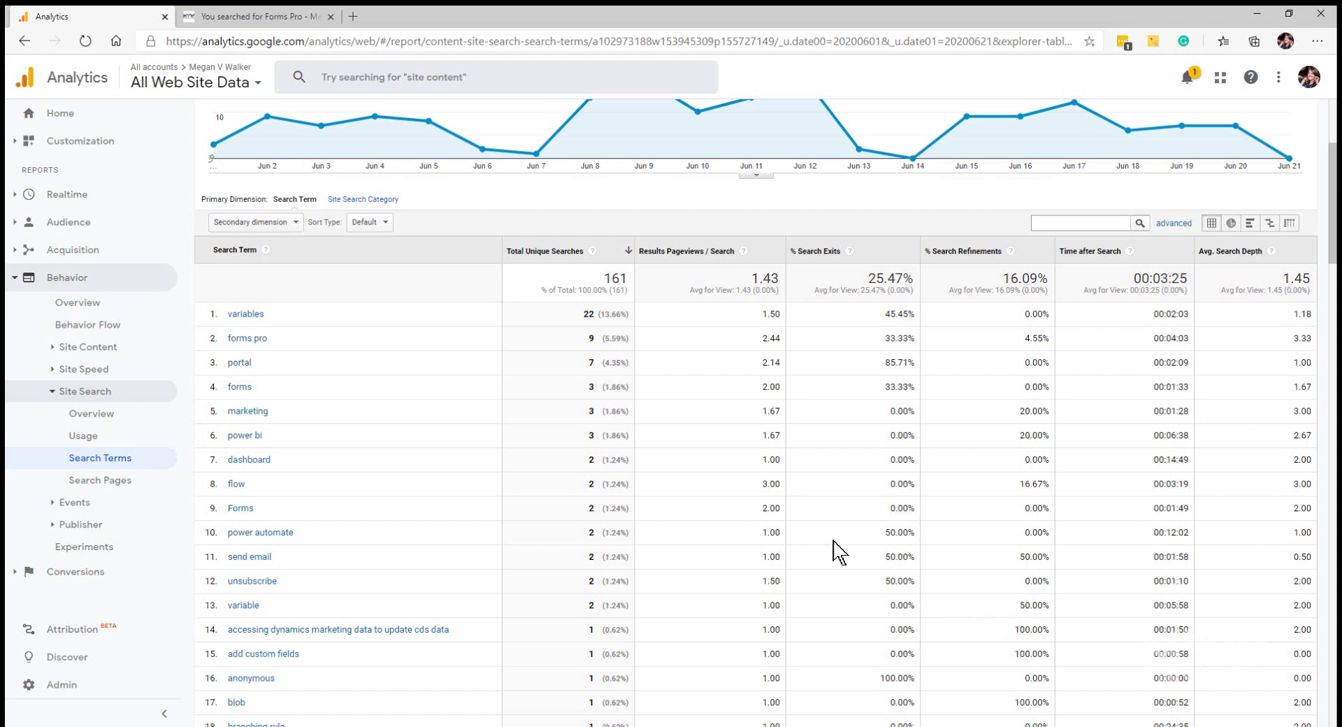
pyautogui.scroll(-4, 601, 406)
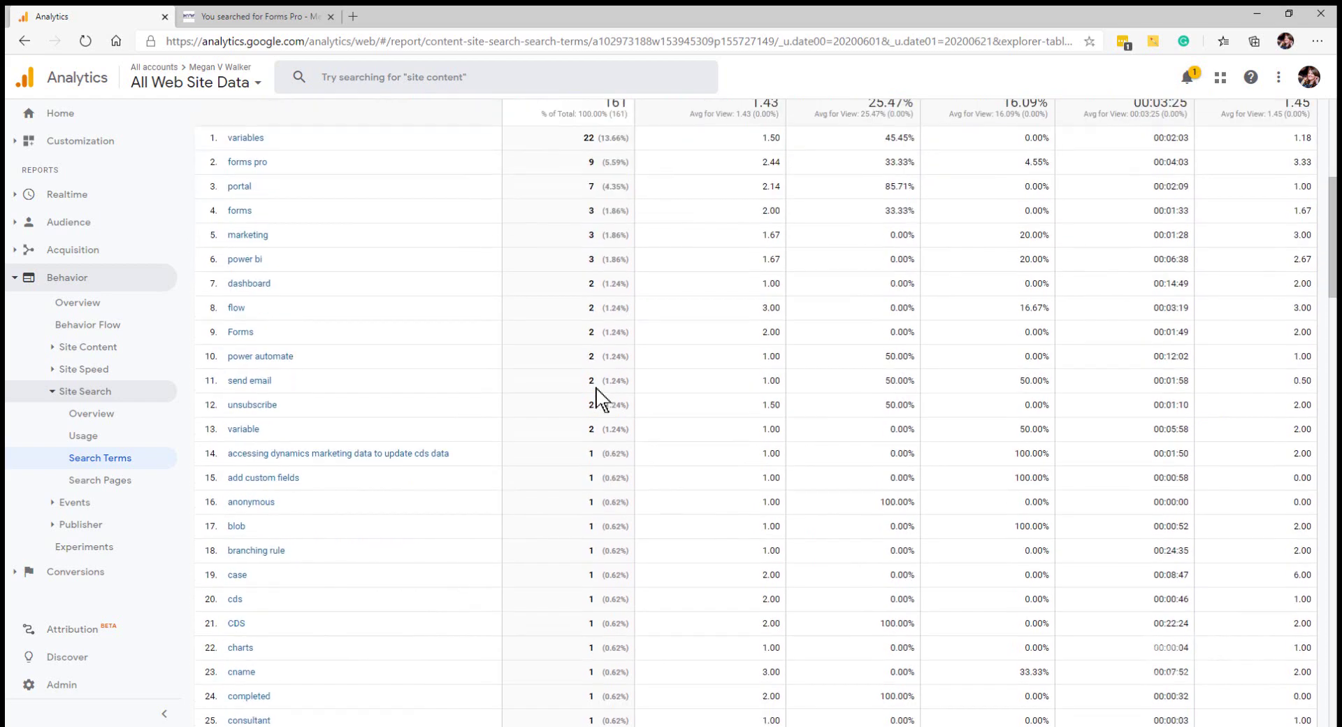
pyautogui.scroll(-1, 567, 451)
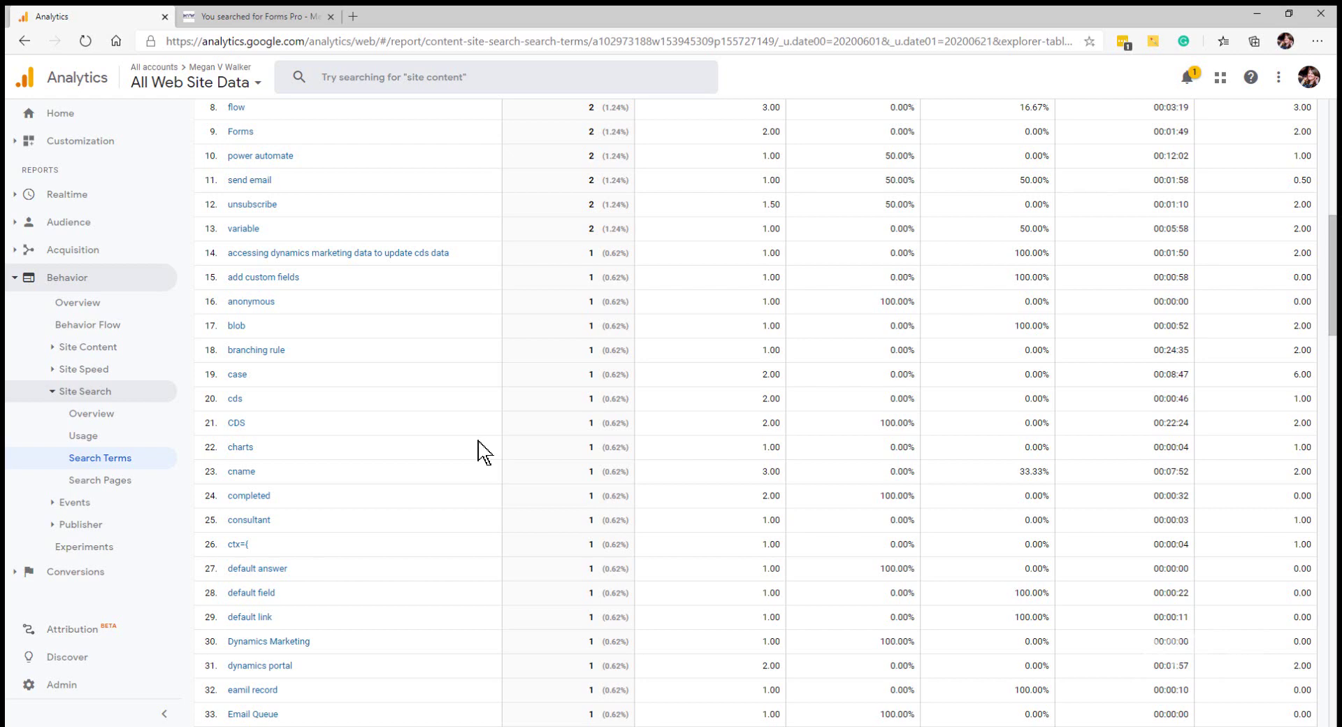
pyautogui.scroll(-3, 530, 449)
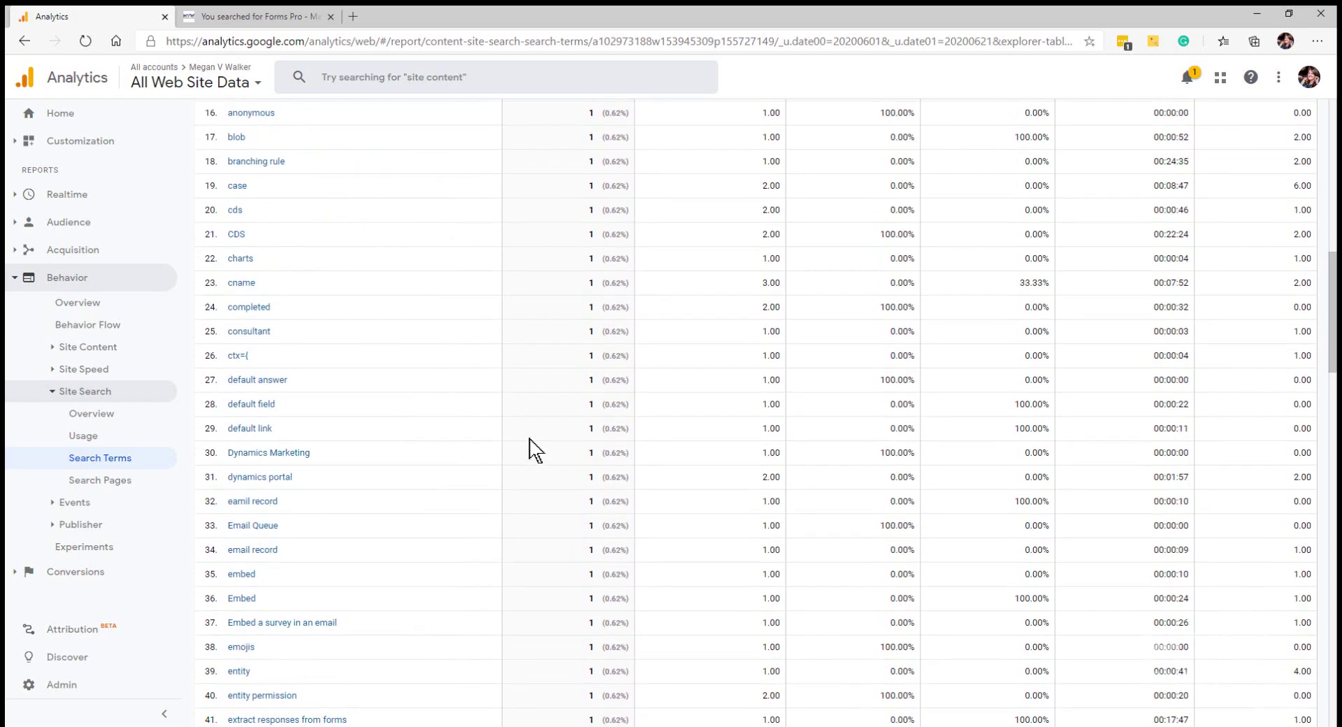
pyautogui.scroll(-3, 536, 450)
pyautogui.scroll(-2, 535, 451)
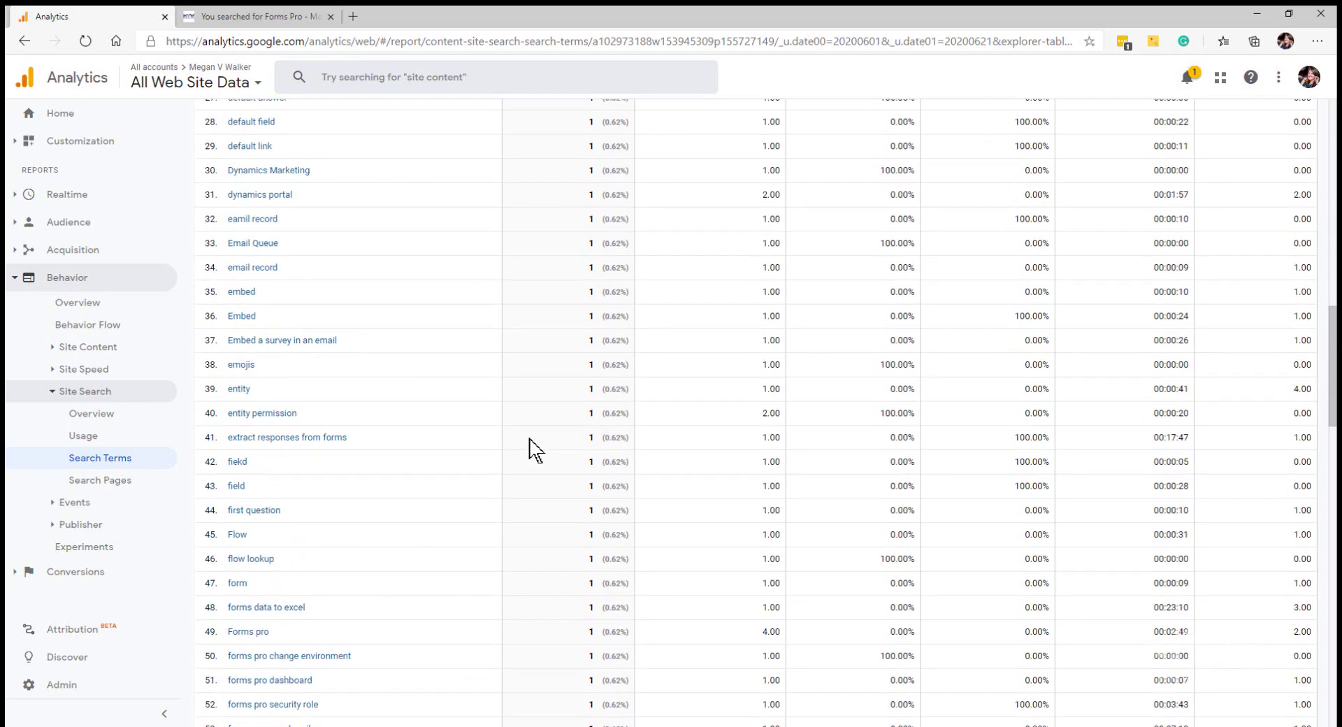
pyautogui.scroll(-3, 530, 449)
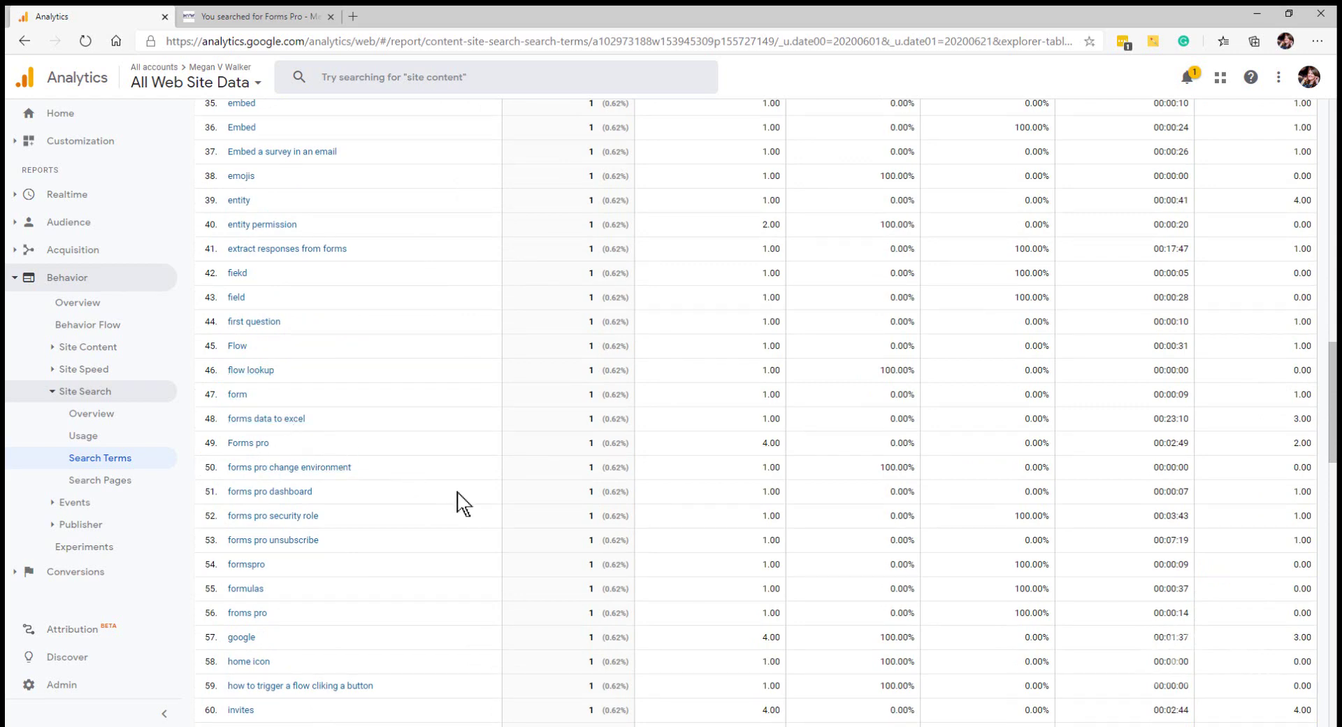
pyautogui.scroll(-2, 391, 461)
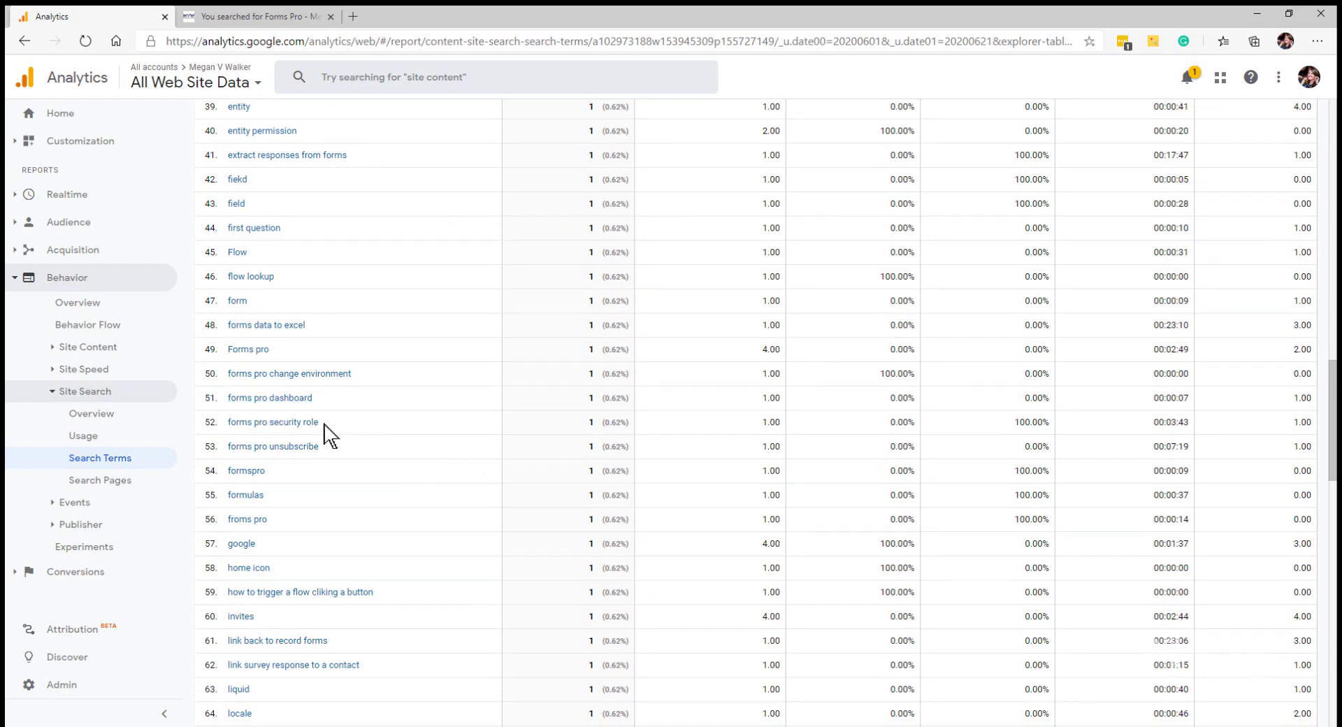
pyautogui.scroll(-1, 511, 480)
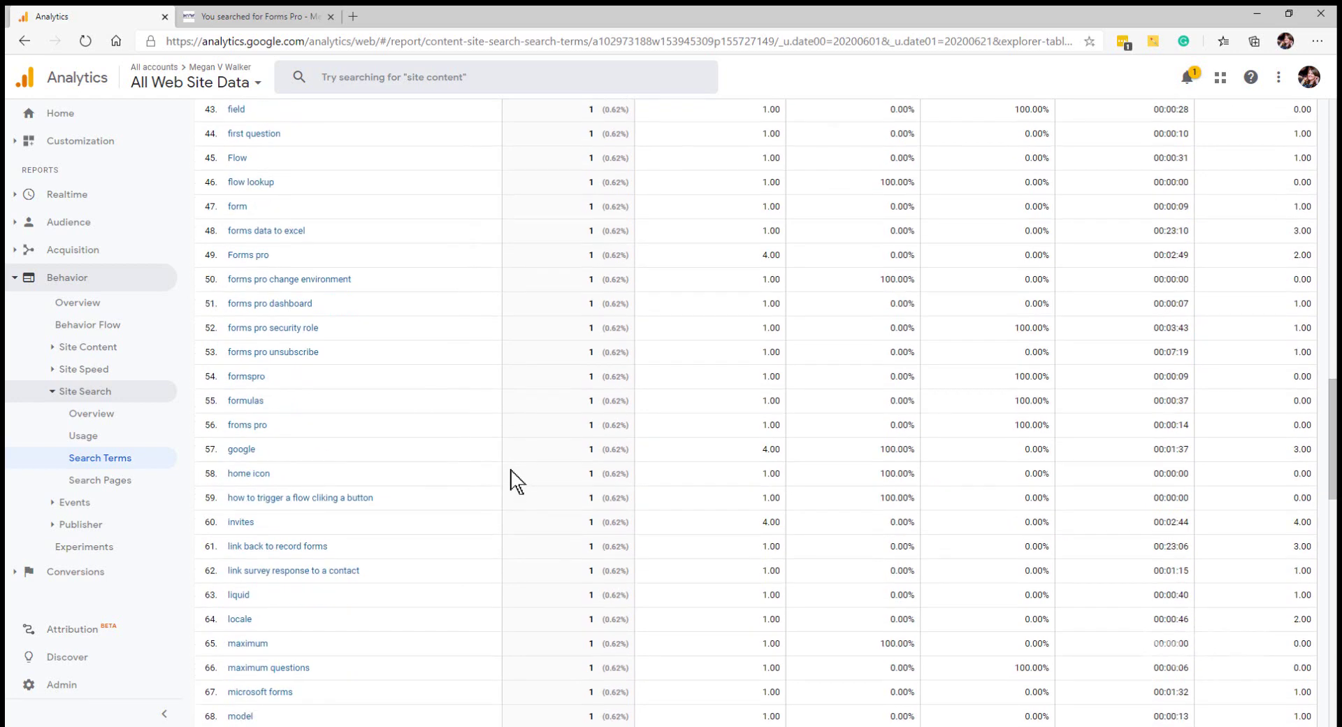